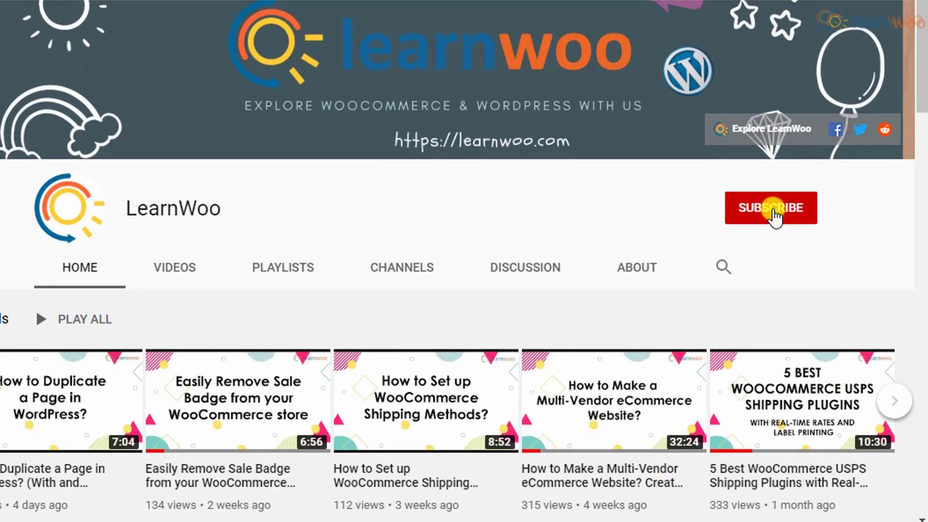
Subscribe to the LearnWoo YouTube channel with notifications set to All
click(773, 213)
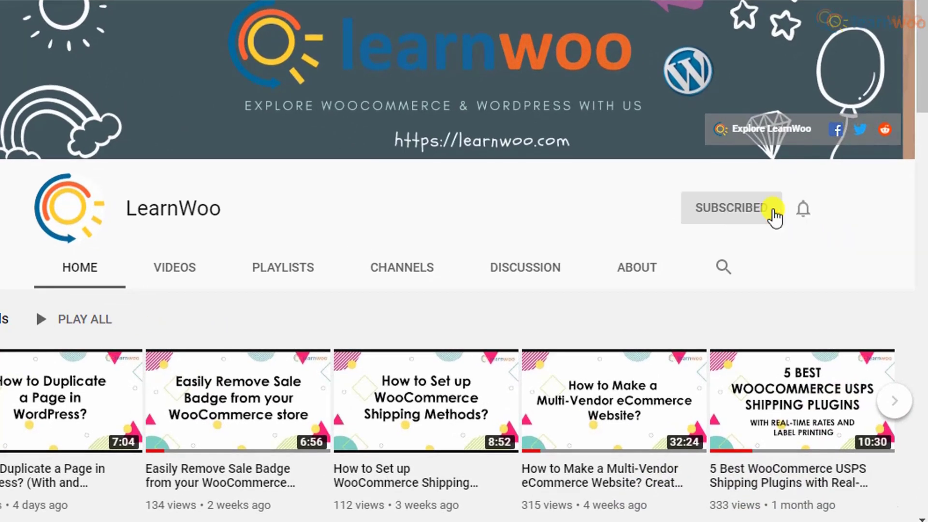
click(802, 210)
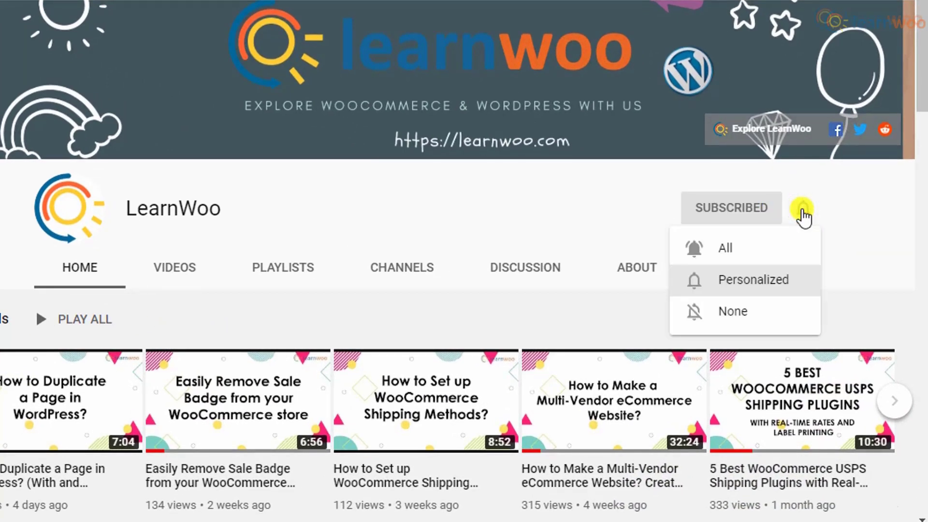
click(794, 248)
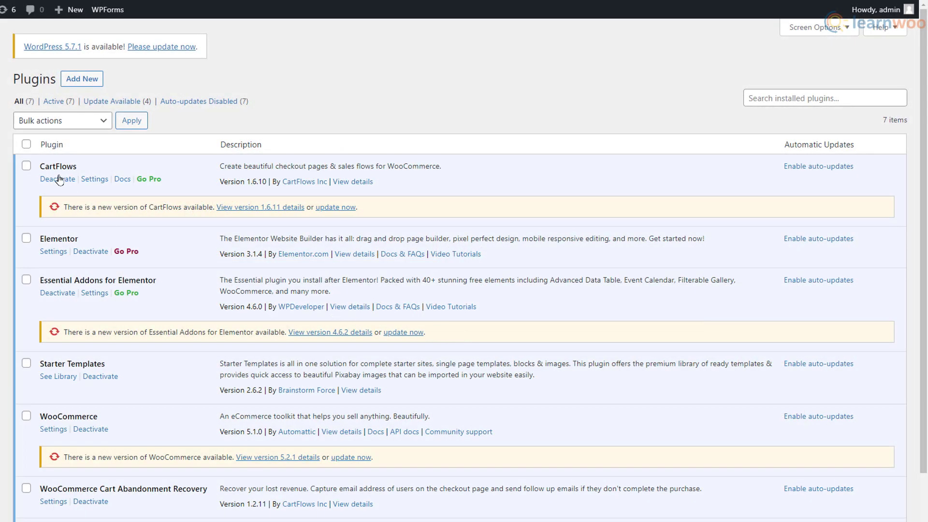
Bulk-deactivate all seven installed plugins on the Plugins page
click(26, 144)
click(87, 120)
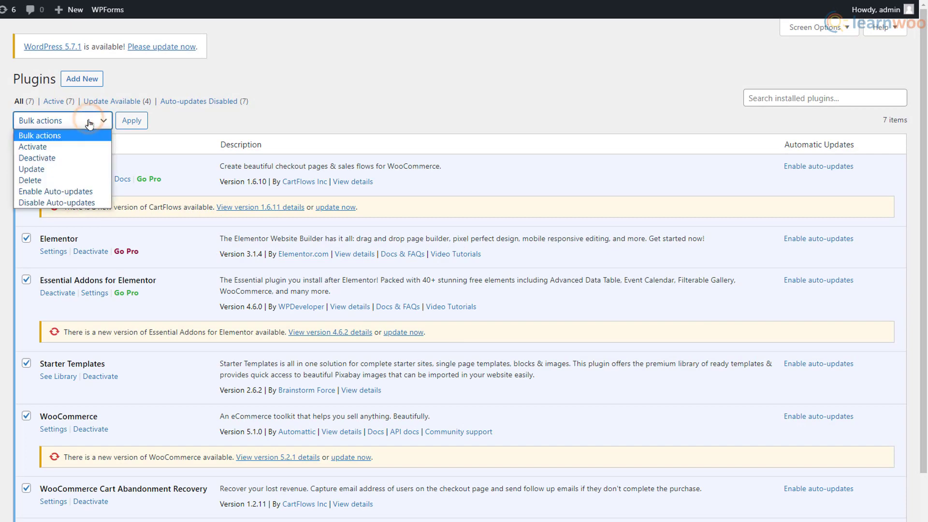
click(86, 155)
click(131, 120)
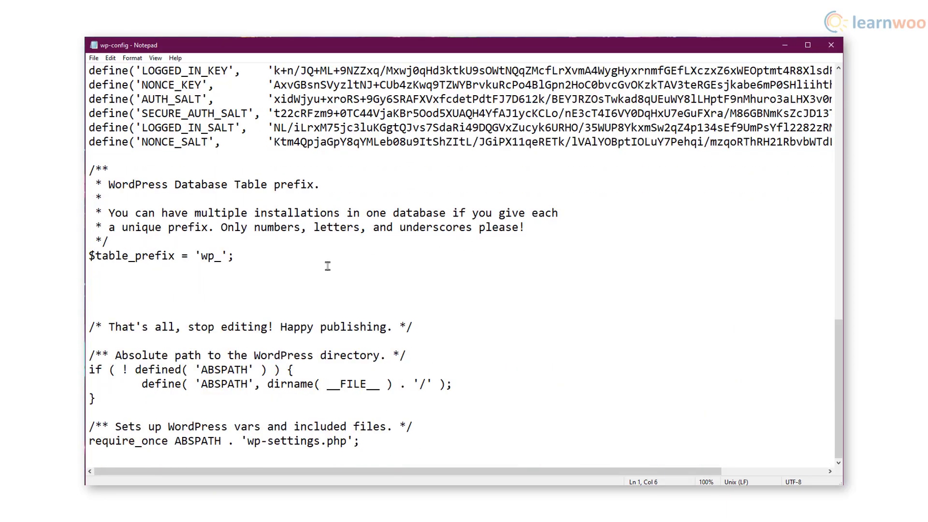
Paste define( 'WP_ALLOW_MULTISITE', true ); below $table_prefix in wp-config.php
click(122, 287)
right_click(121, 287)
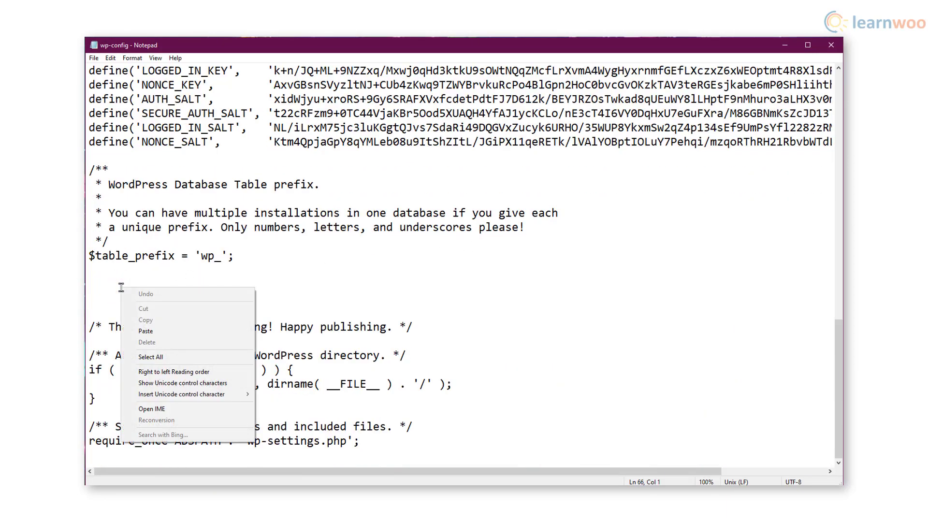
click(146, 331)
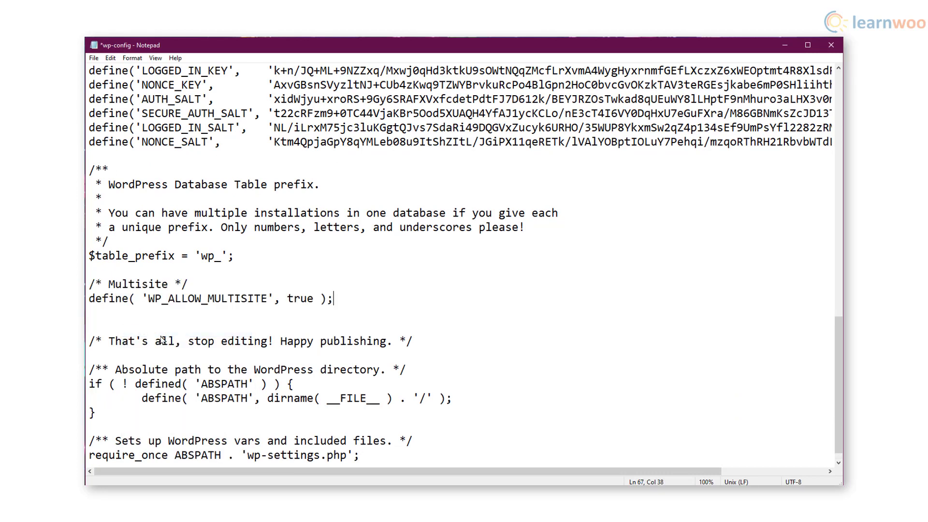
Save wp-config.php and reload the WordPress dashboard
click(94, 60)
click(113, 103)
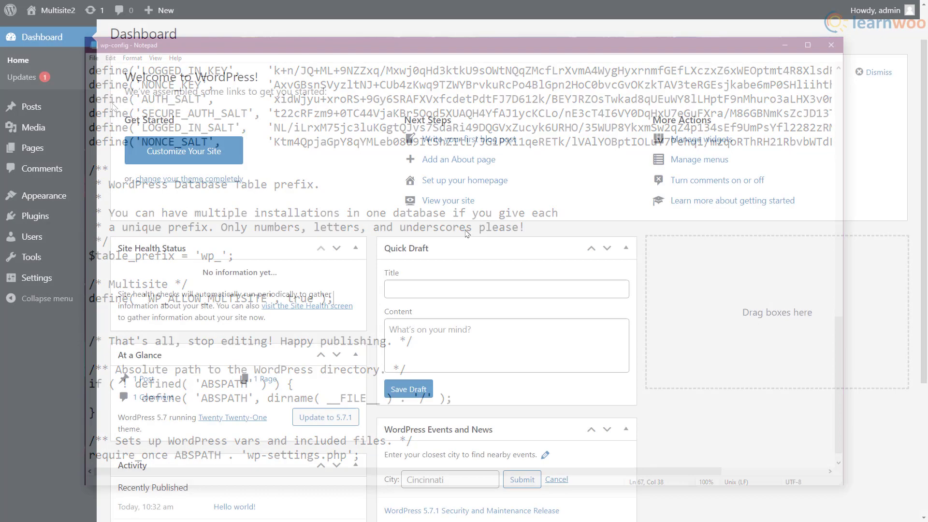
right_click(466, 230)
click(487, 276)
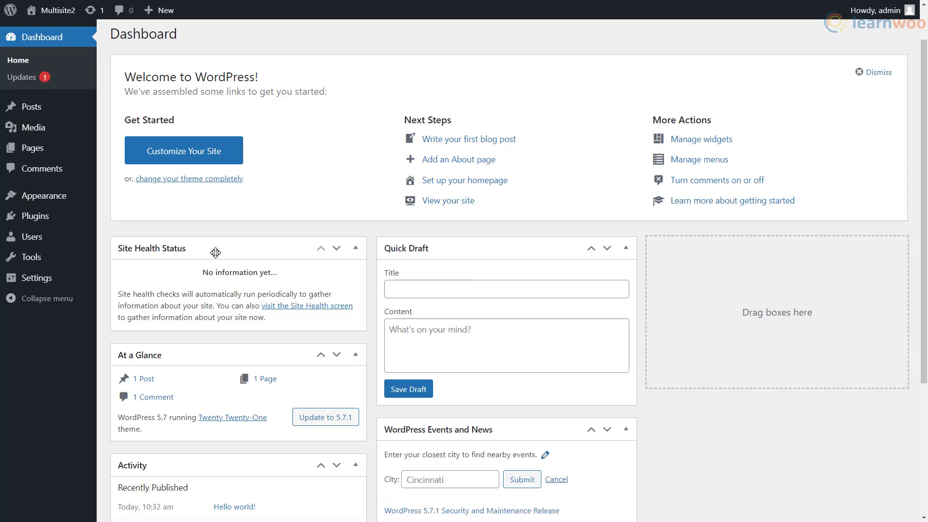
Run Network Setup with Sub-directories and the title Multisite2 Sites
mouse_move(64, 262)
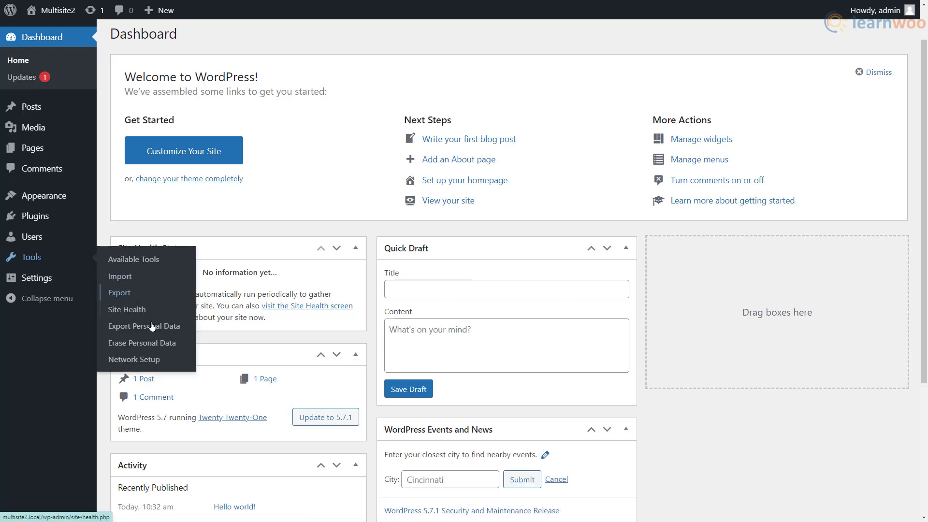
click(162, 362)
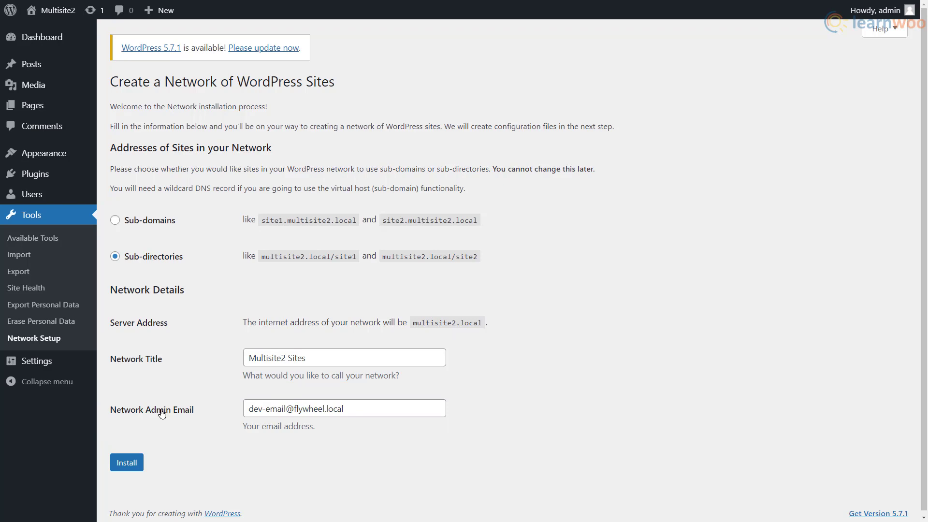
click(129, 465)
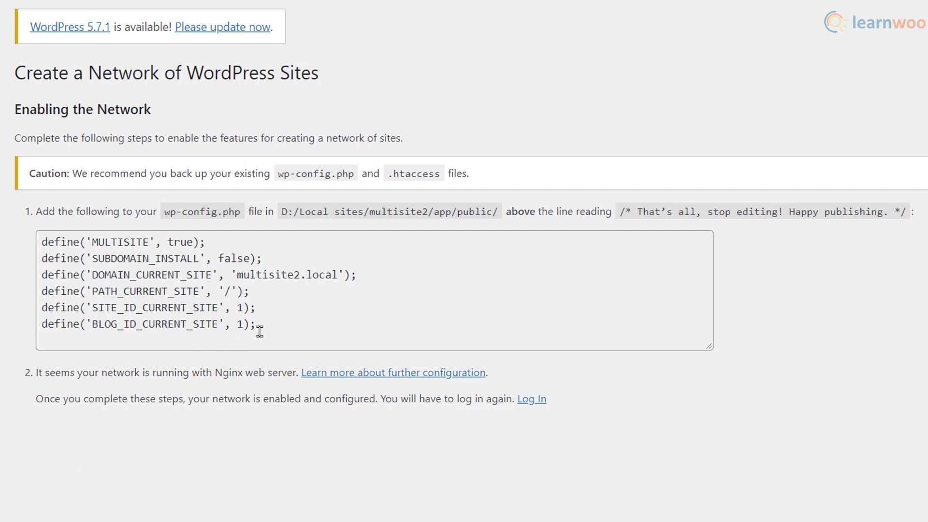
Copy the six network defines, MULTISITE through BLOG_ID_CURRENT_SITE, into wp-config below the Multisite section
drag(263, 324, 37, 241)
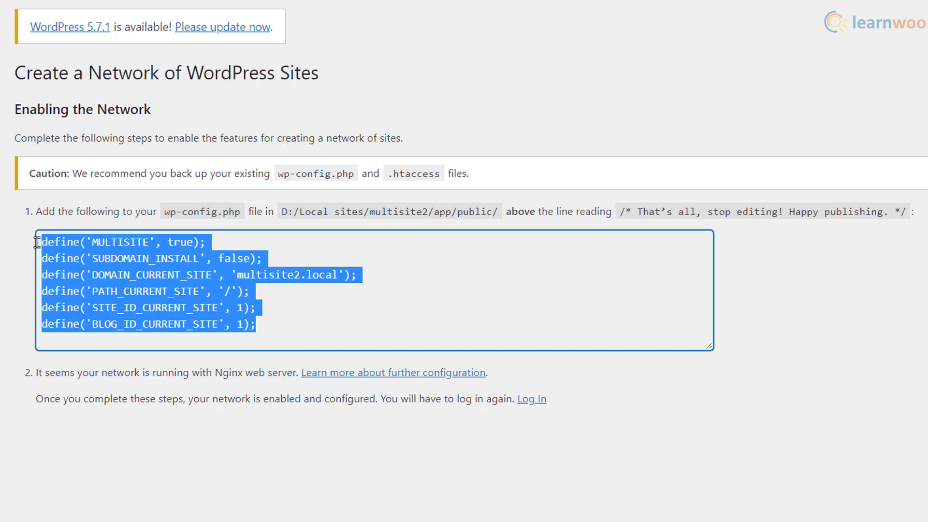
right_click(97, 268)
click(114, 280)
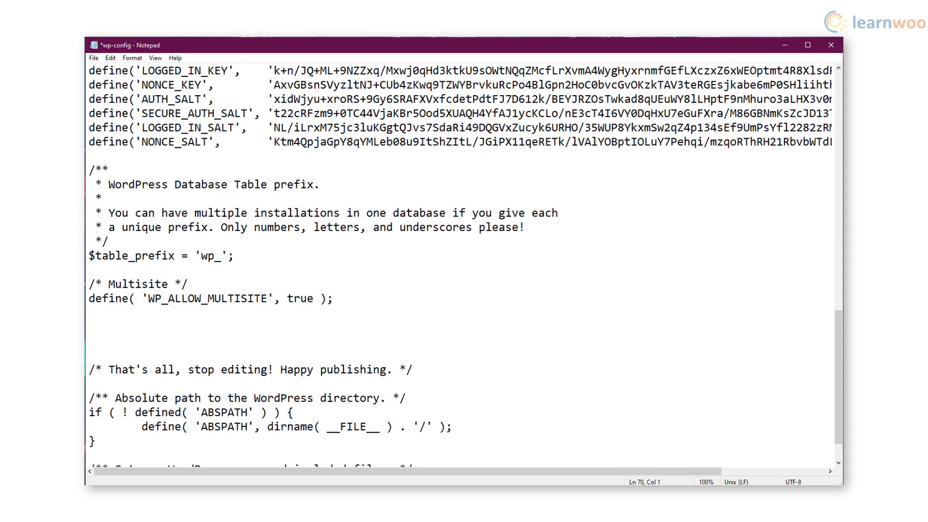
right_click(145, 331)
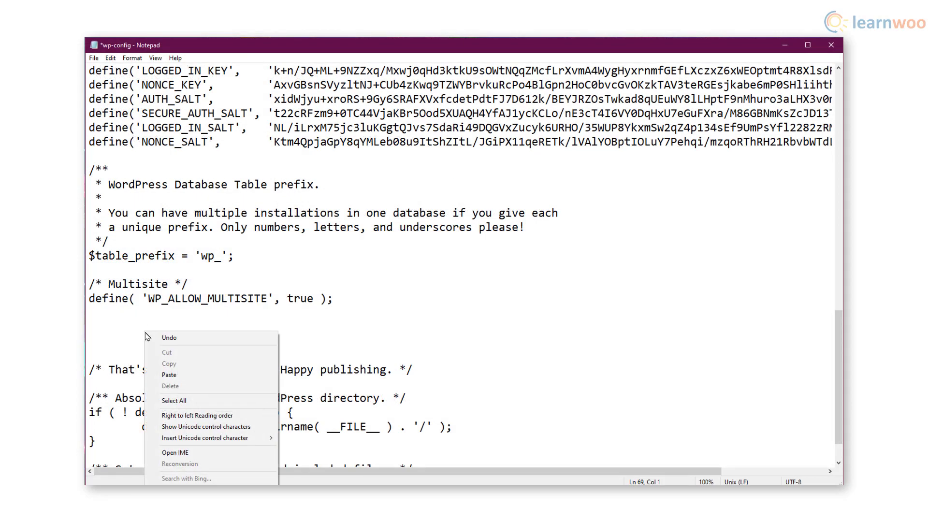
click(174, 375)
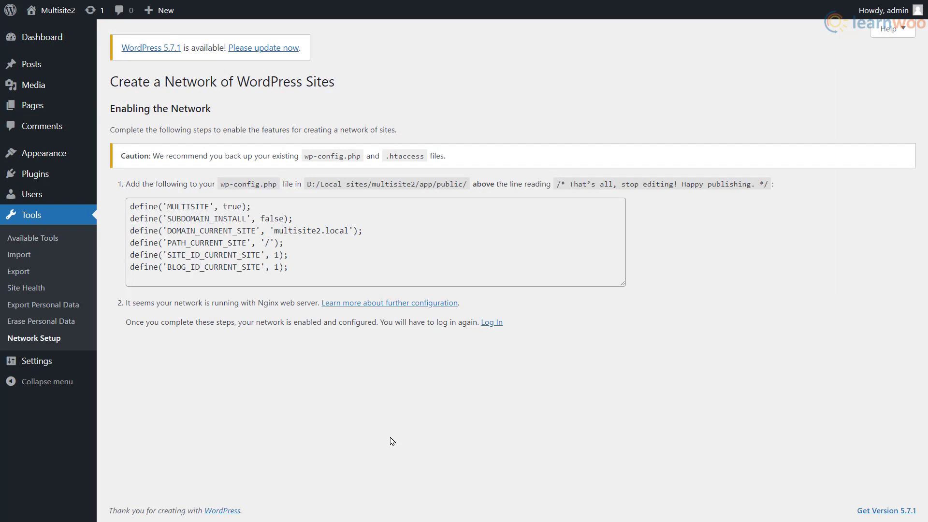
Log back in to the WordPress dashboard with the account password
click(492, 323)
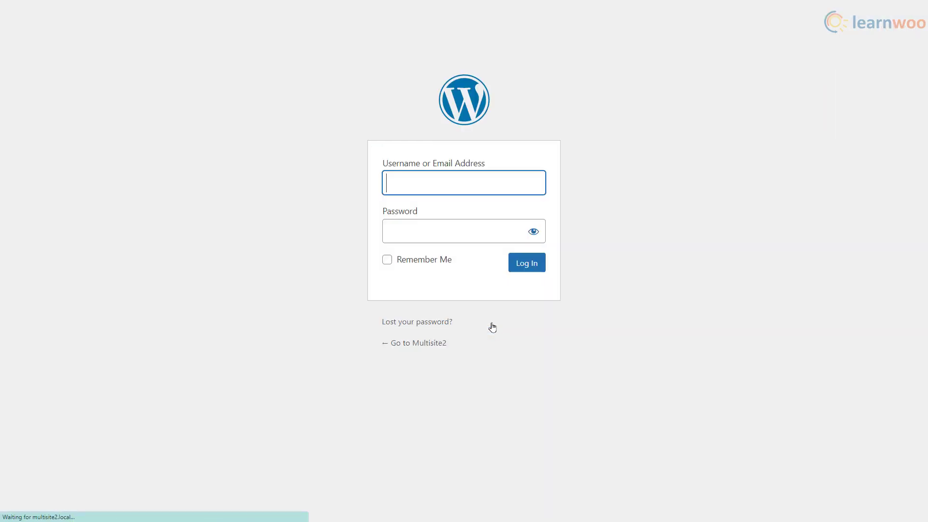
key(Tab)
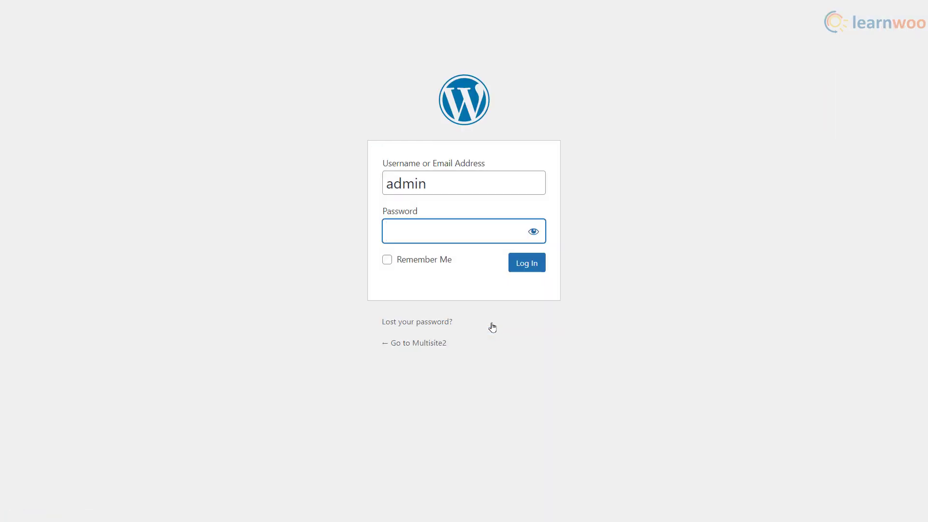
text(admin)
click(520, 269)
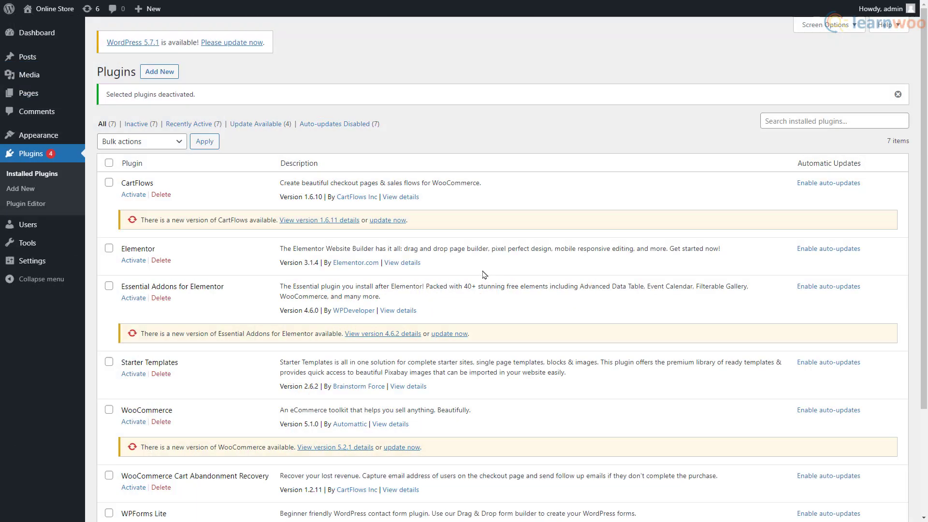
Bulk-activate all seven installed plugins
click(110, 164)
click(161, 148)
click(157, 163)
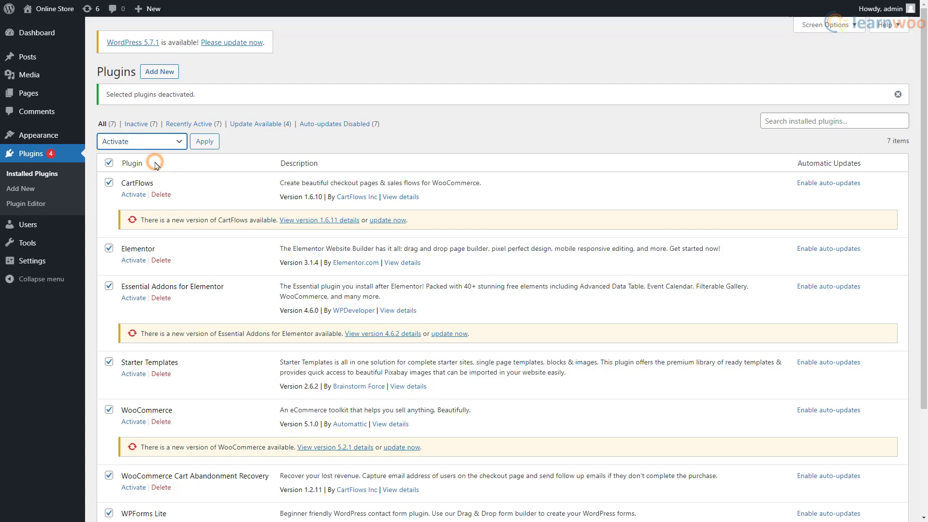
click(203, 146)
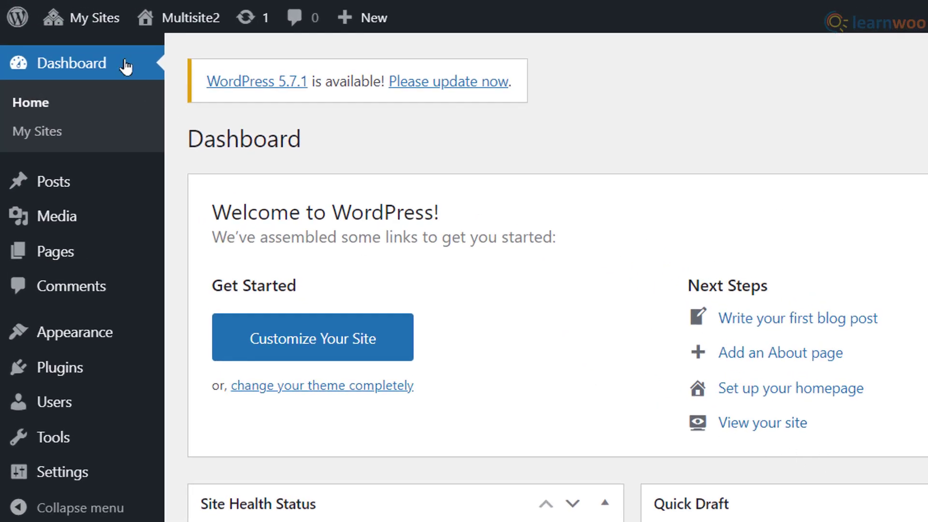
Open the Network Admin Sites list, which shows only multisite2.local
mouse_move(85, 22)
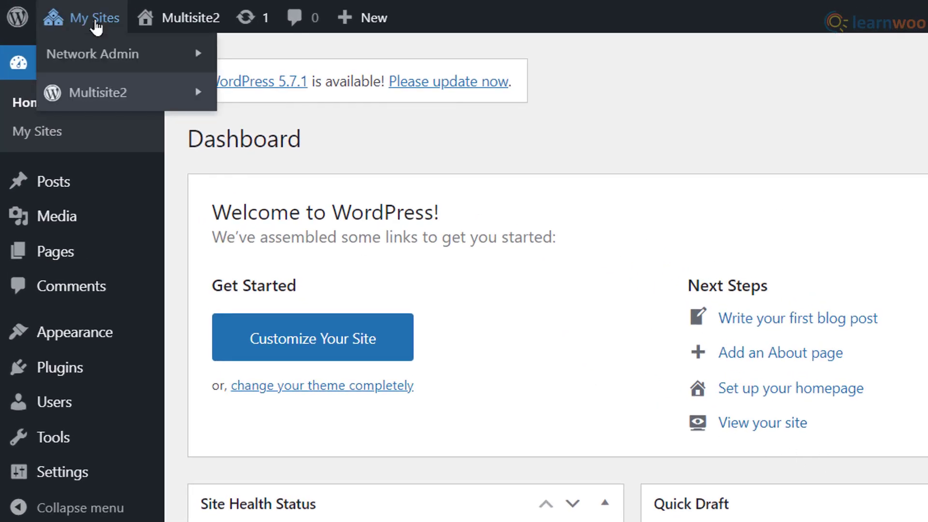
mouse_move(132, 50)
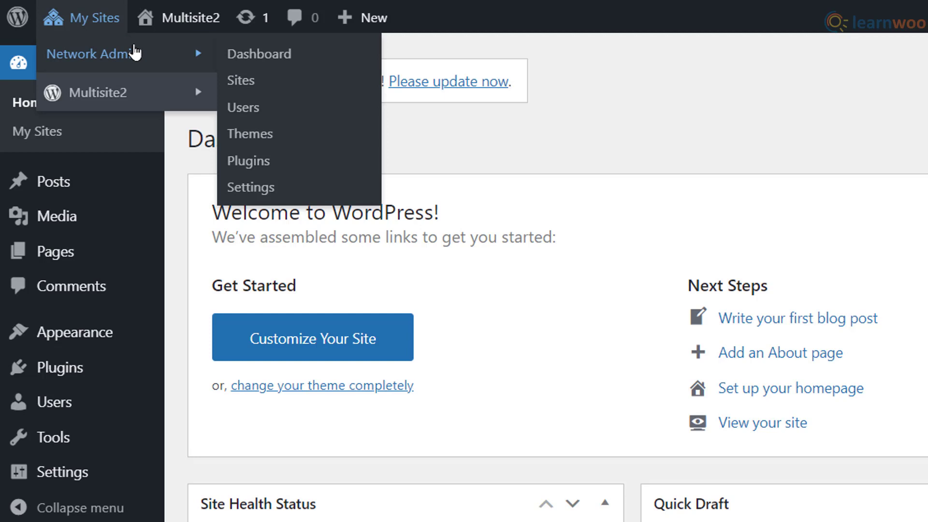
click(241, 81)
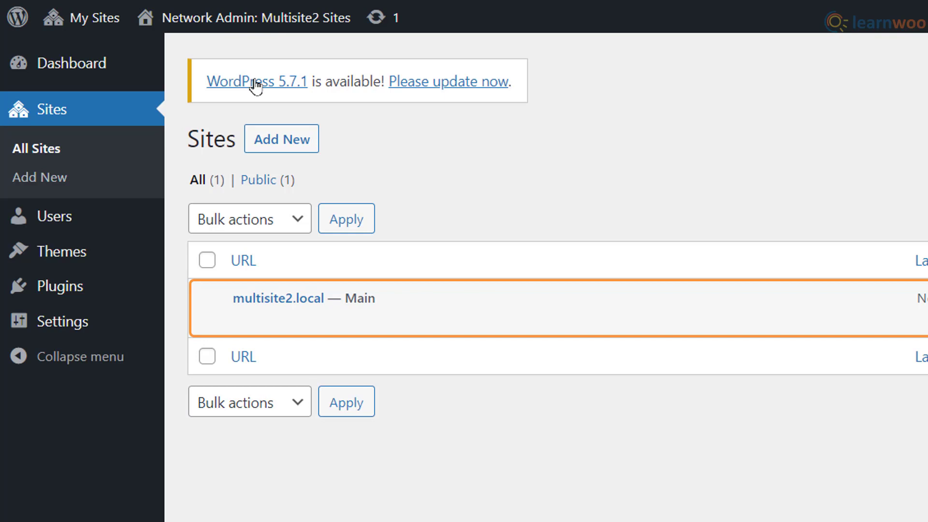
Start a new network site with address spanish and title Spanish
click(275, 137)
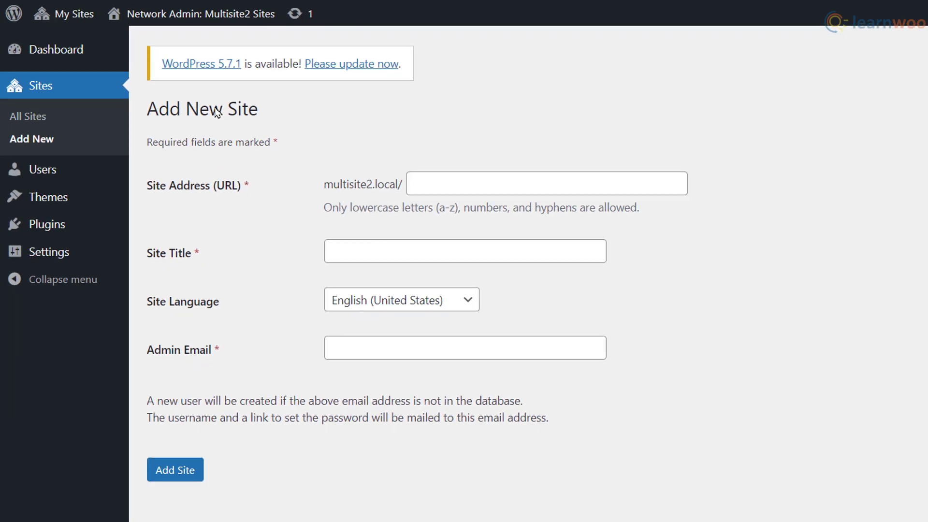
click(409, 182)
text(spanish)
key(Tab)
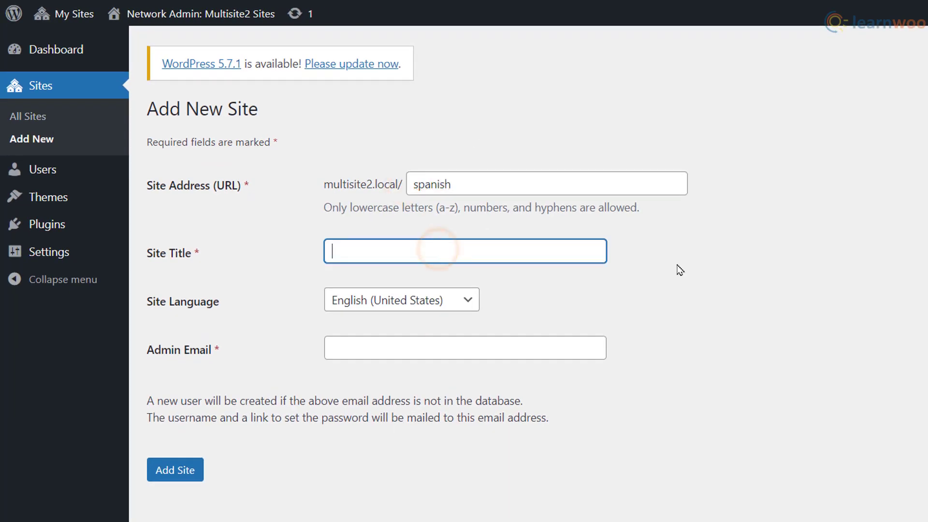
text(Spanish)
Set the new site's language to Español, fill in the admin email, and add it
click(468, 299)
scroll(436, 435, down, 5)
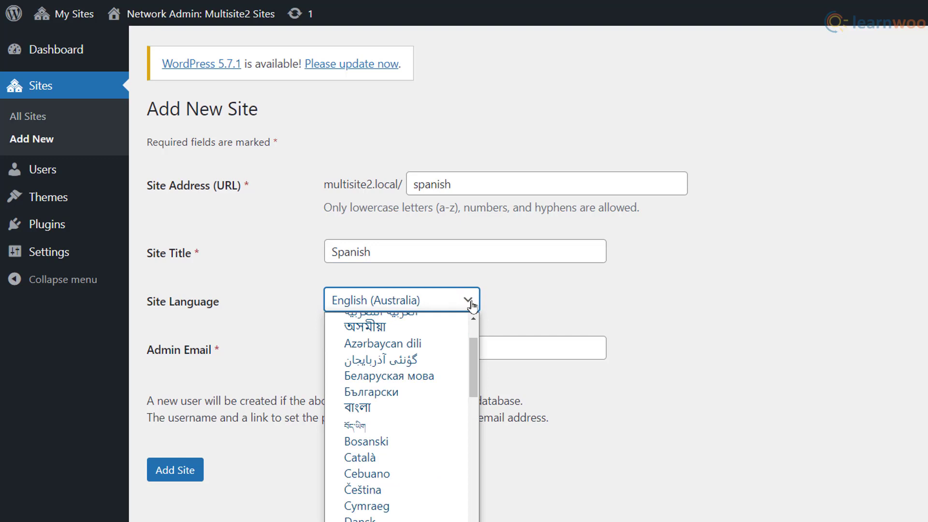
click(437, 468)
click(406, 350)
text(admi)
click(381, 374)
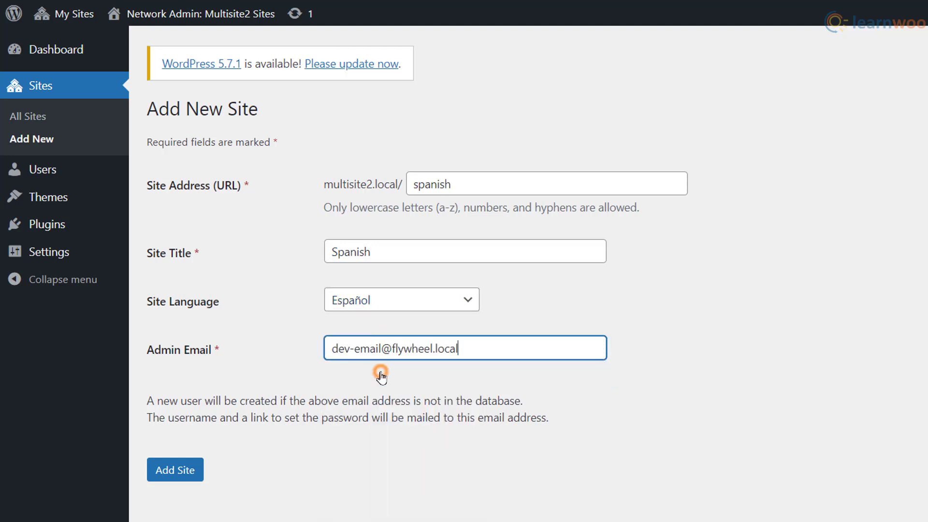
click(192, 469)
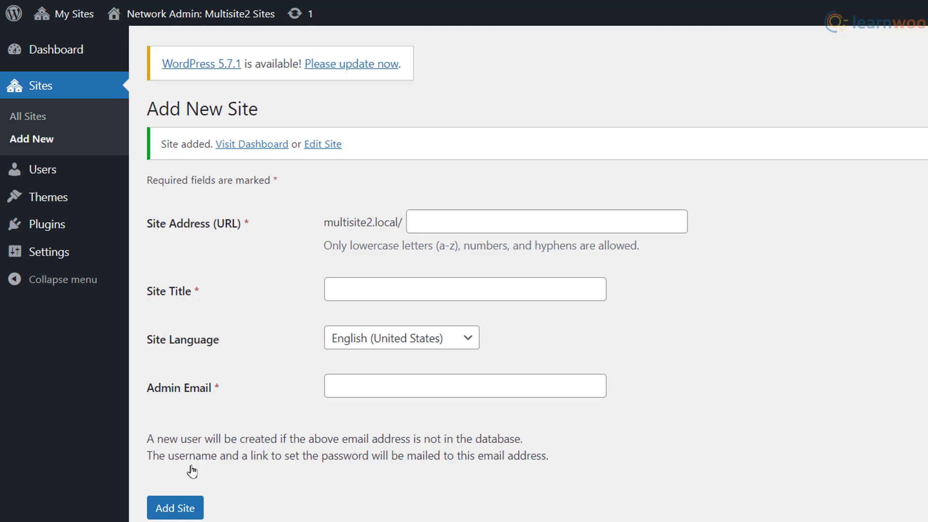
Open the Spanish site's General Settings and set Site Language to Español
mouse_move(75, 16)
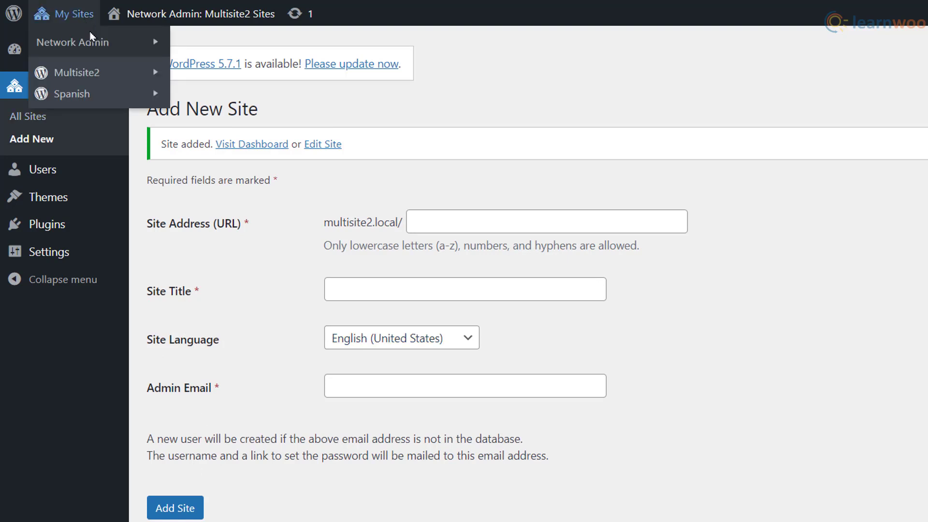
mouse_move(105, 99)
click(221, 94)
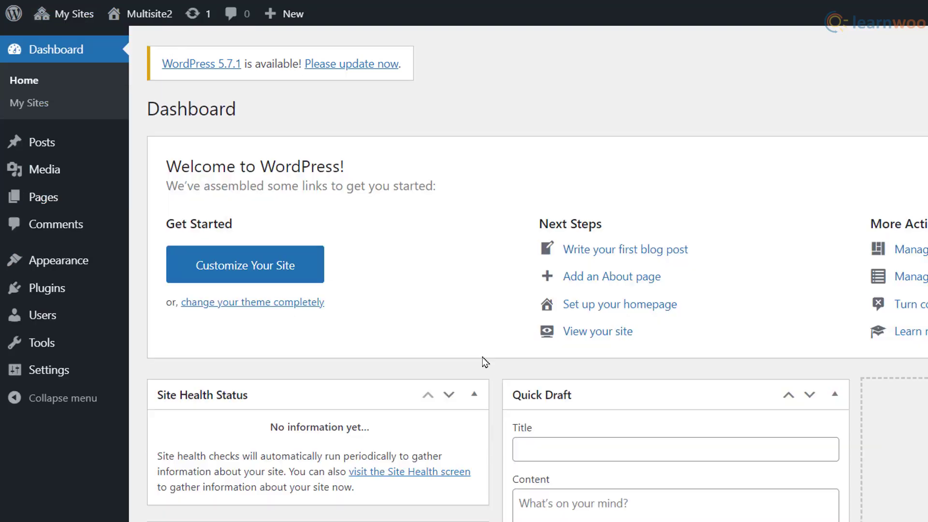
mouse_move(112, 371)
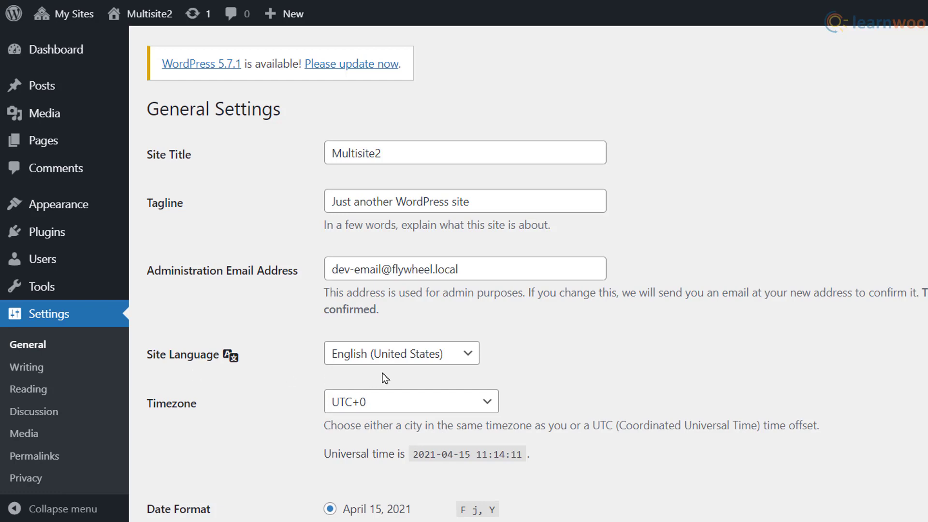
click(408, 360)
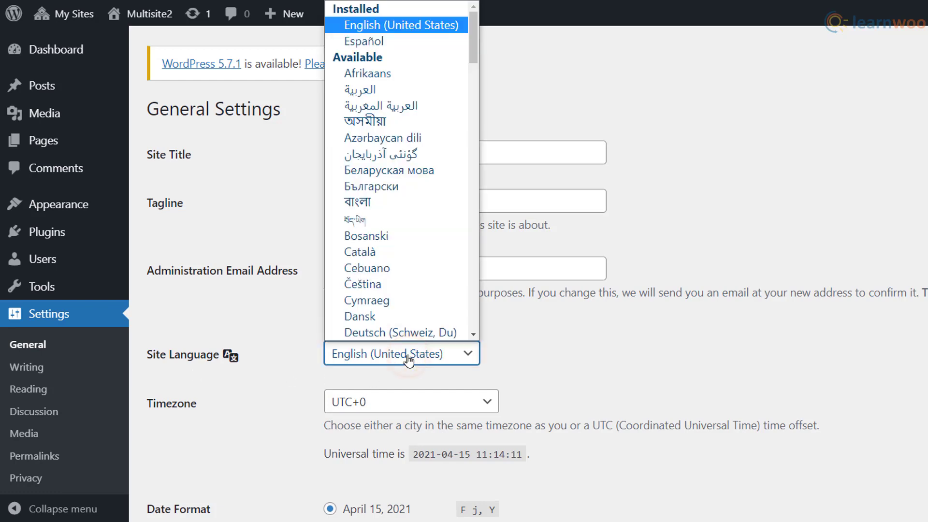
click(371, 43)
click(379, 103)
Set timezone Madrid, date format d/m/Y and time format H:i, then save
click(408, 405)
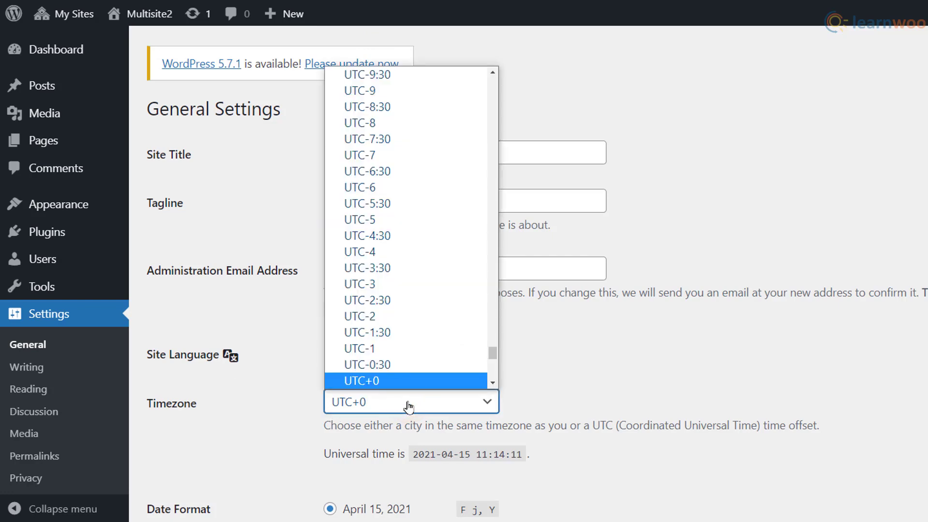
scroll(420, 358, up, 20)
scroll(423, 352, down, 4)
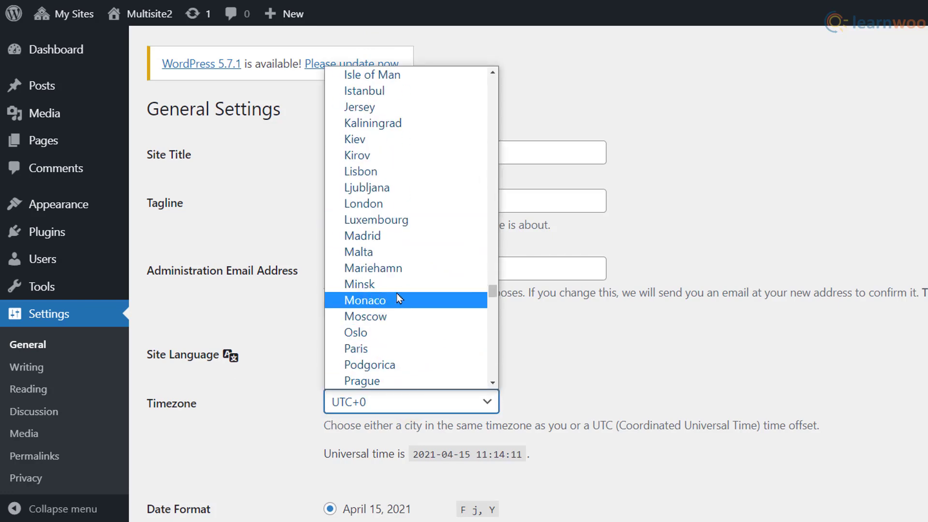
click(378, 236)
scroll(381, 246, down, 1)
scroll(381, 250, down, 3)
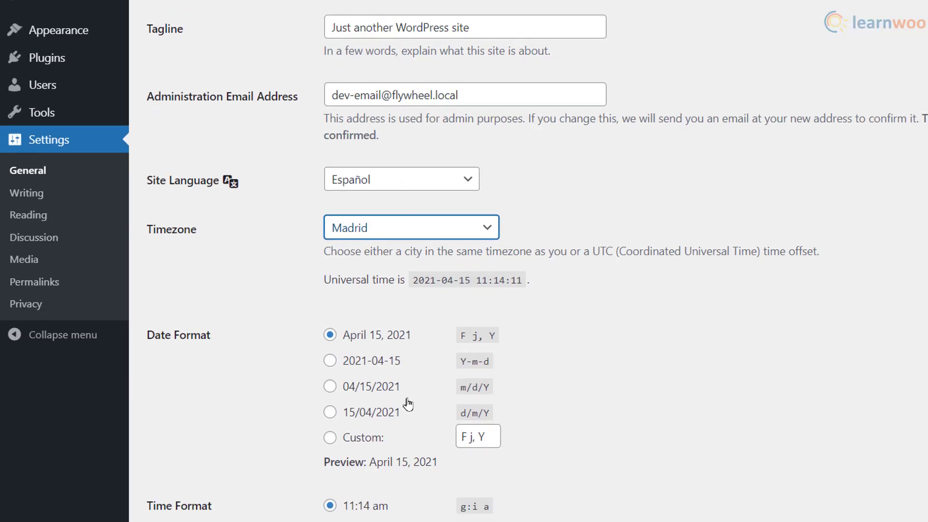
click(329, 415)
scroll(280, 368, down, 6)
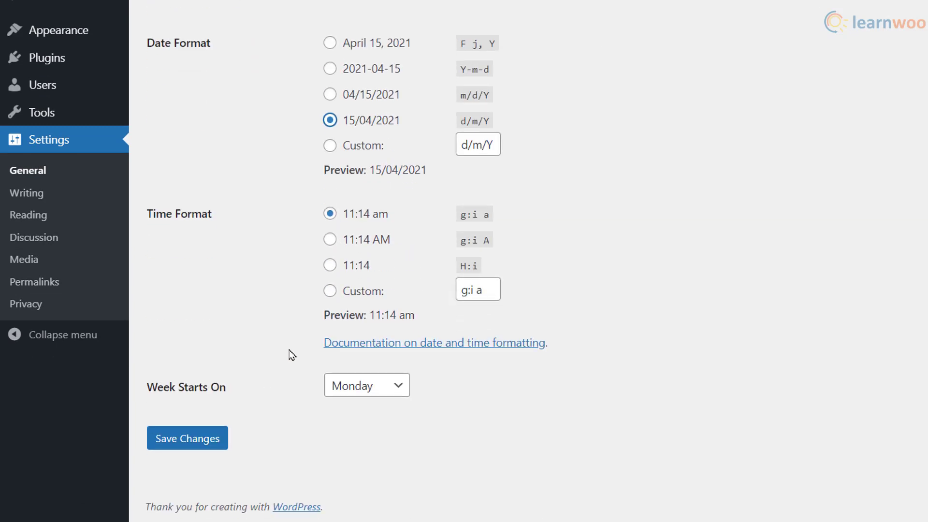
click(330, 266)
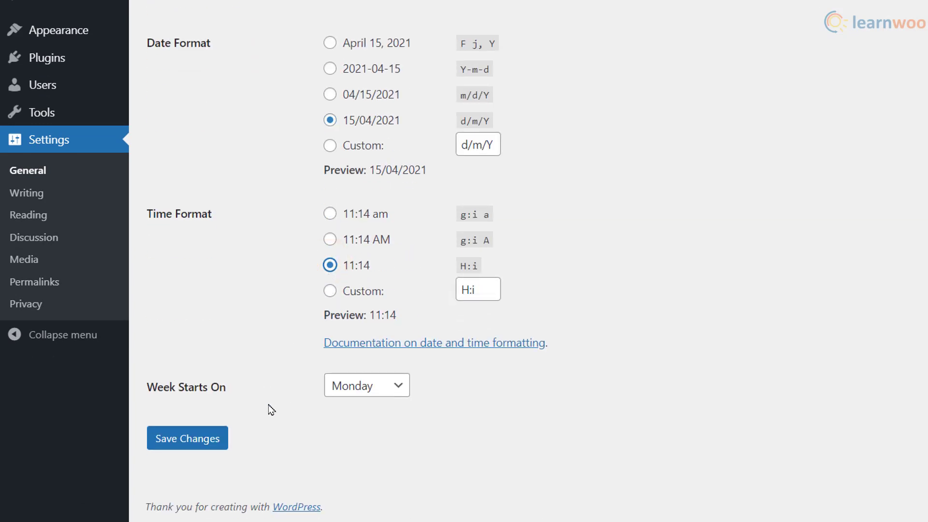
click(191, 446)
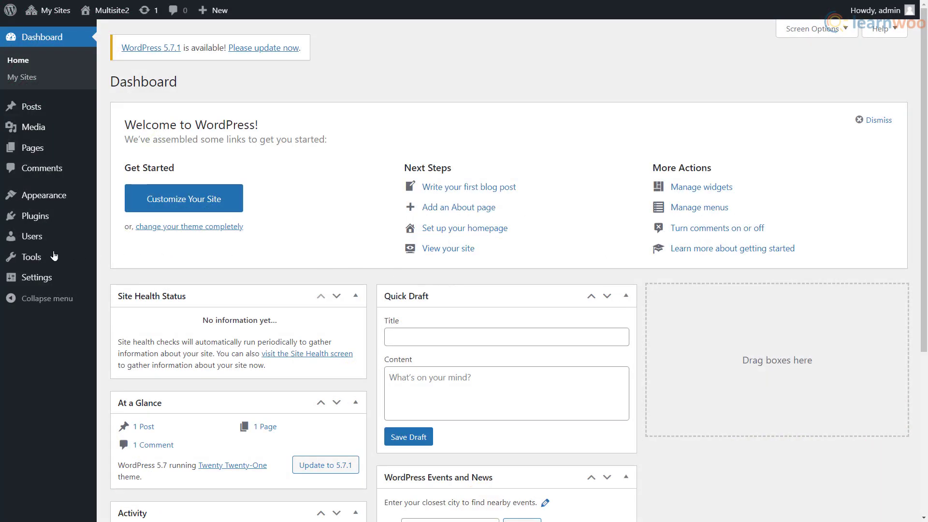
Export all content and save it as multisite2.WordPress.2021-04-15
mouse_move(54, 256)
click(129, 294)
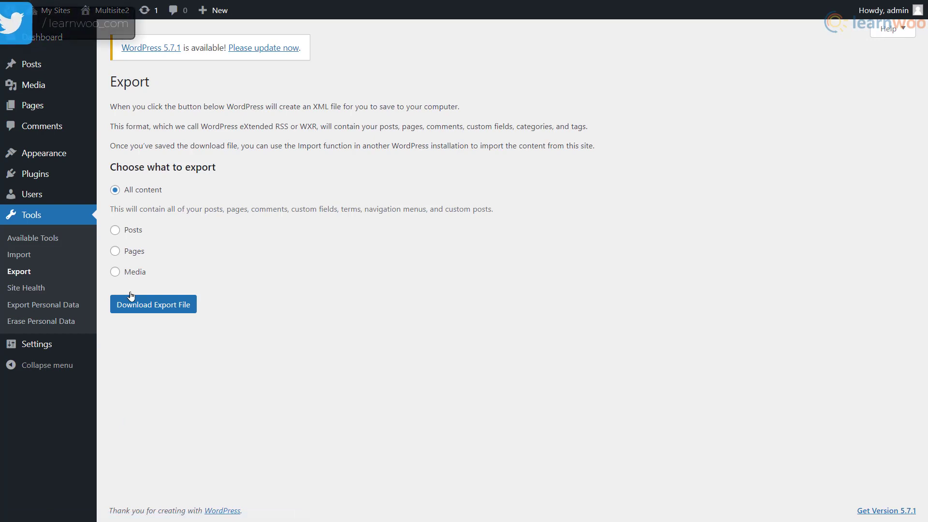
click(140, 300)
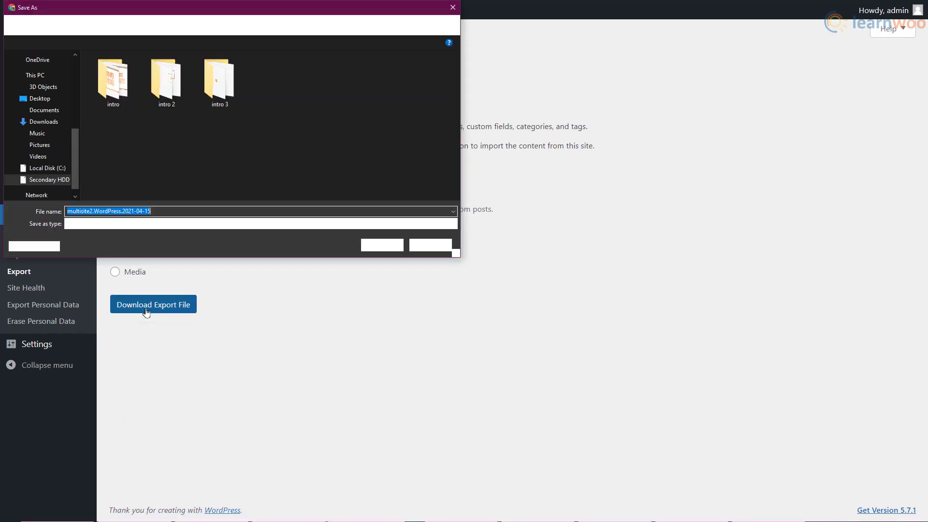
click(374, 251)
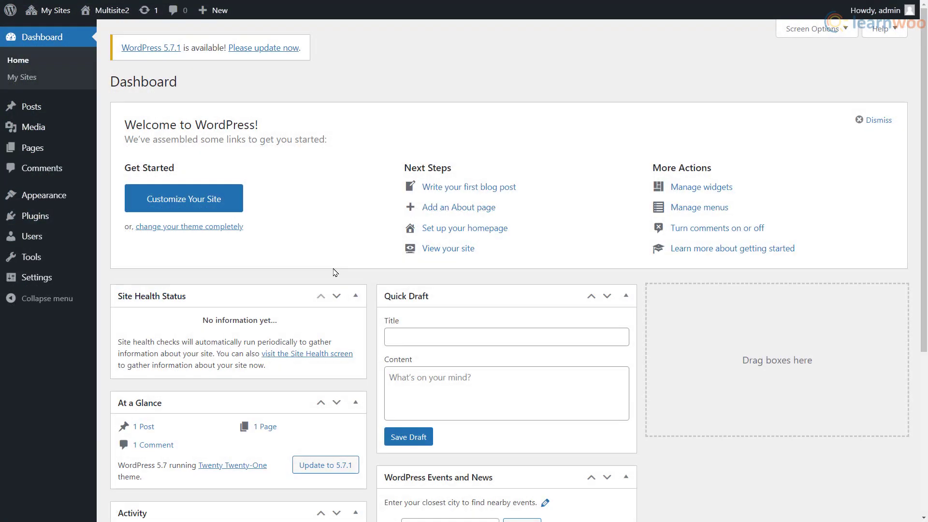
Install the WordPress importer from Tools > Import and run it
mouse_move(70, 260)
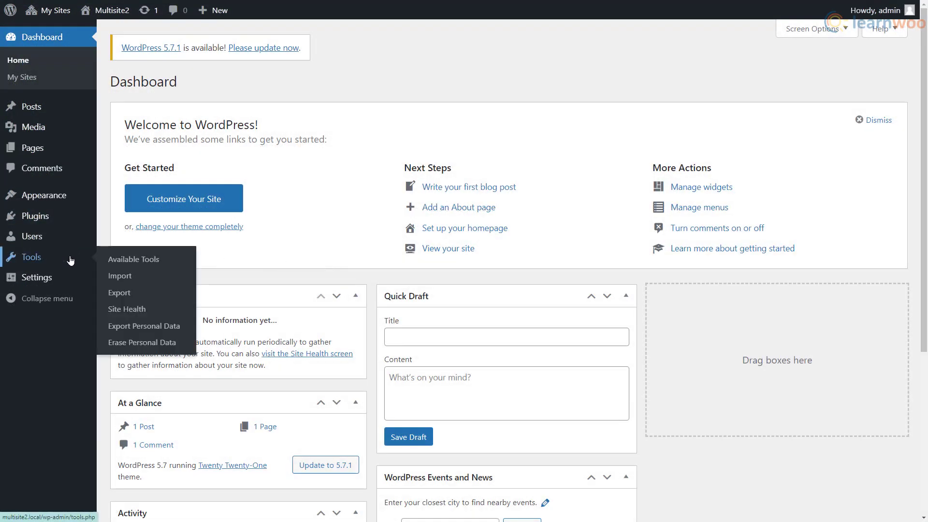
click(133, 280)
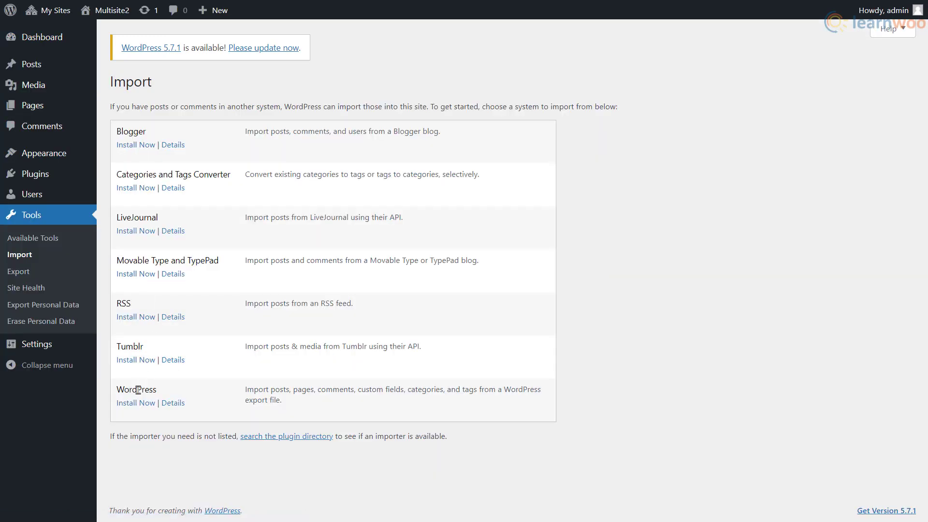
click(136, 406)
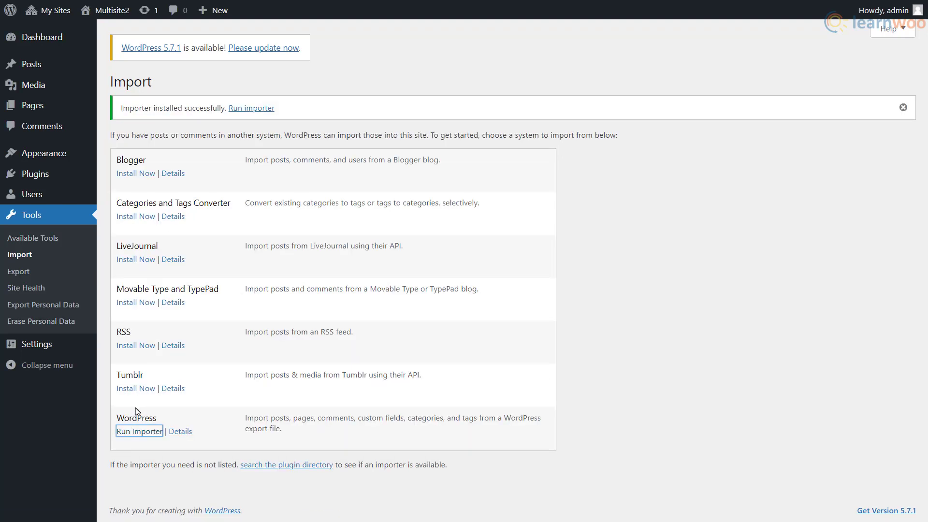
click(139, 431)
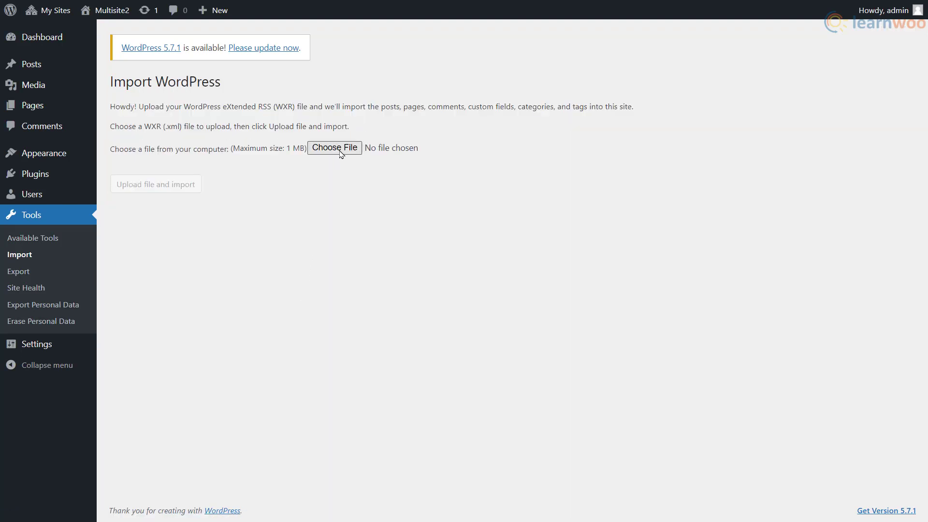
Upload the multisite2.WordPress.2021-04-15 export file and start importing its content
click(338, 148)
click(421, 127)
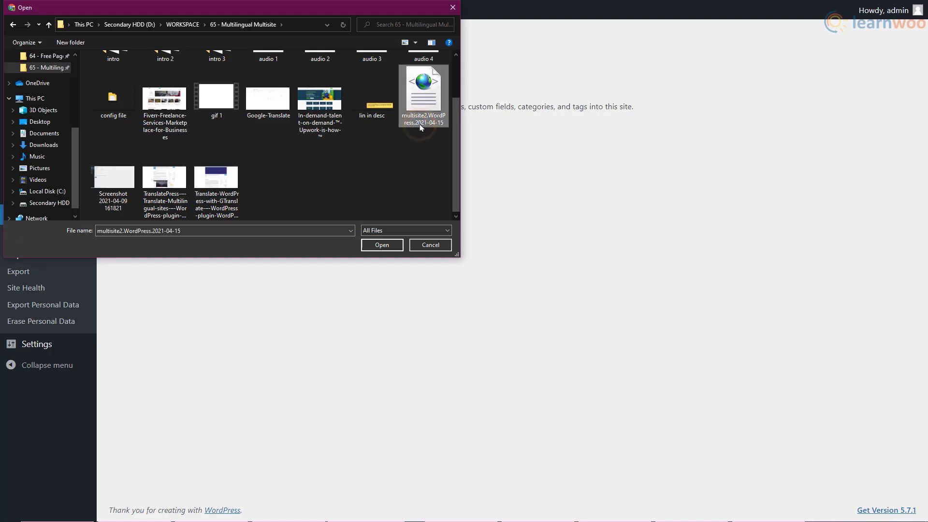
click(382, 245)
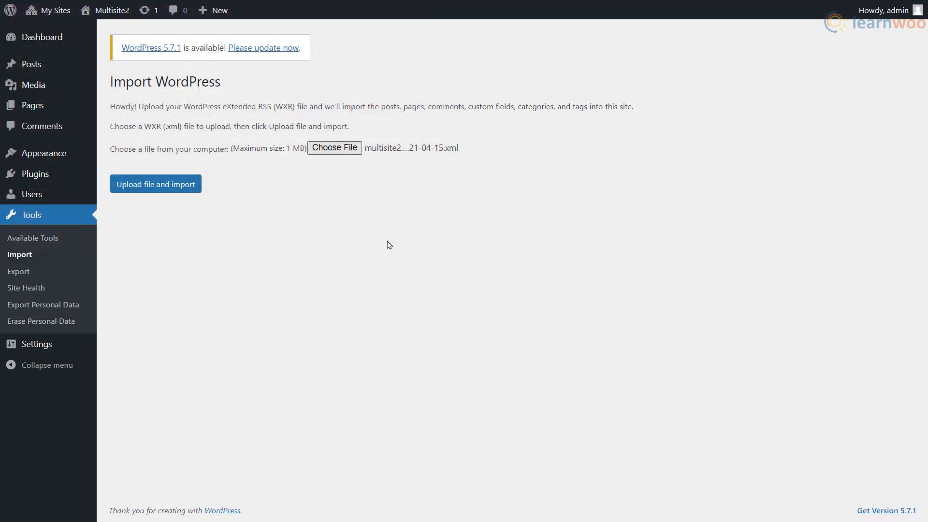
click(186, 189)
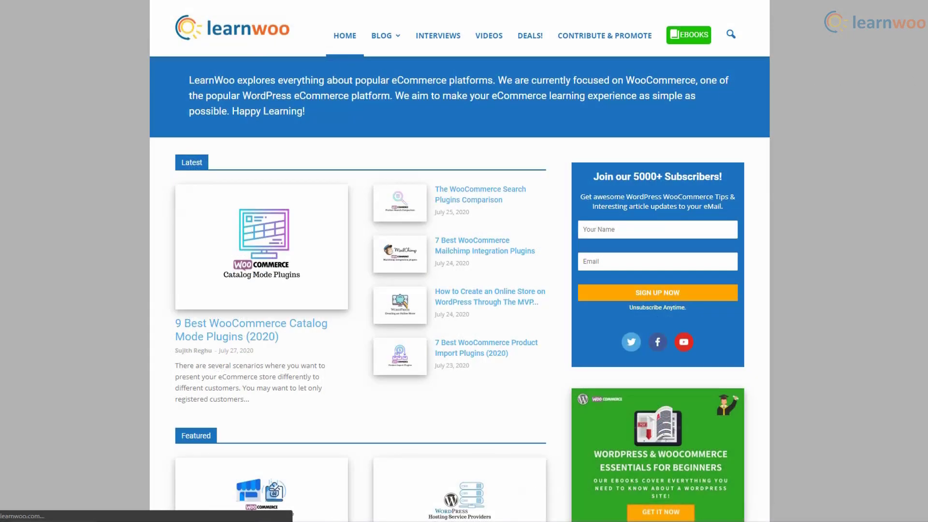
scroll(460, 261, down, 5)
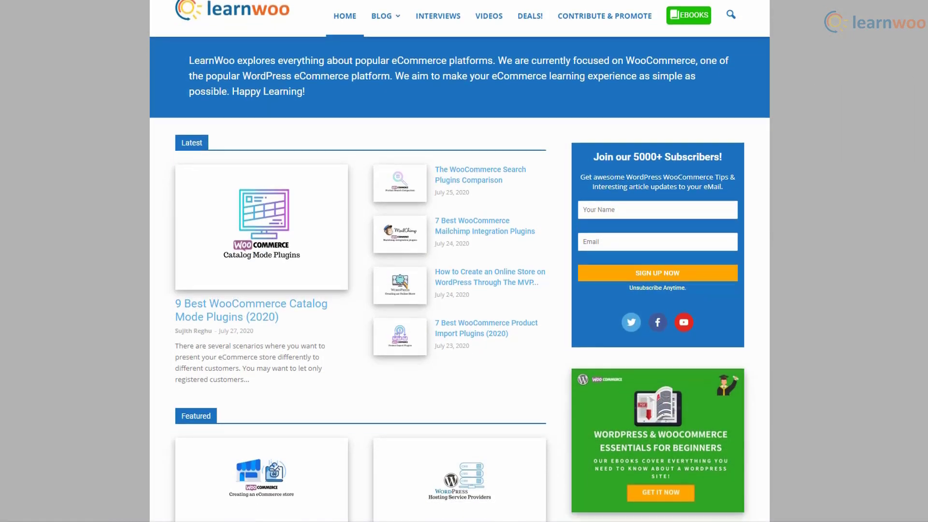
scroll(460, 278, down, 6)
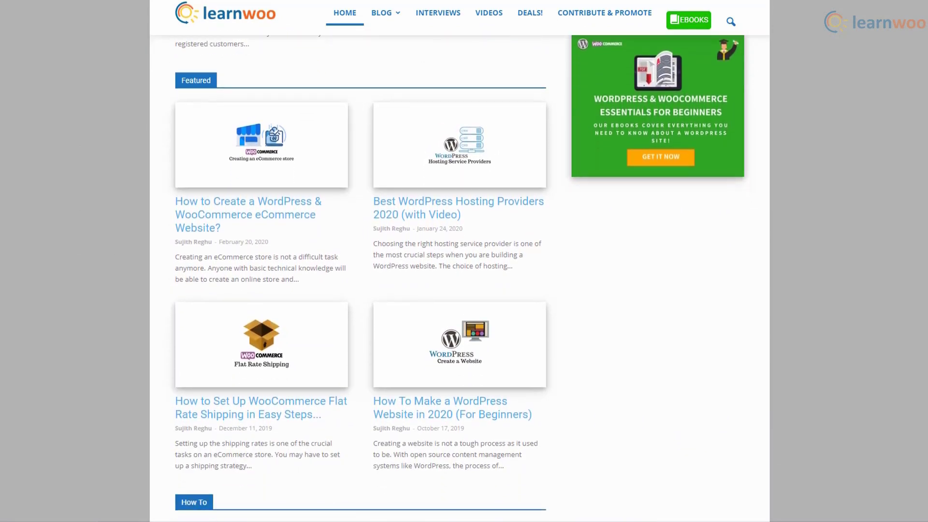
scroll(460, 278, down, 5)
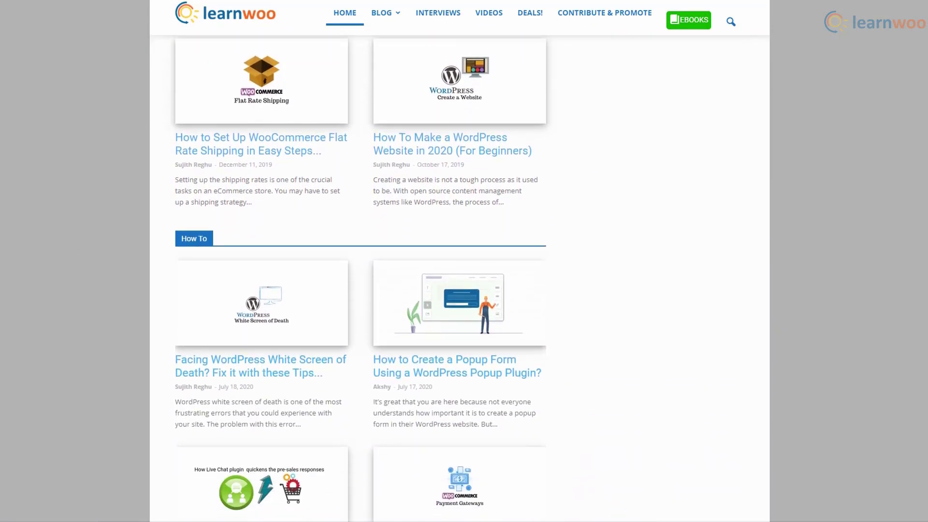
scroll(459, 279, down, 2)
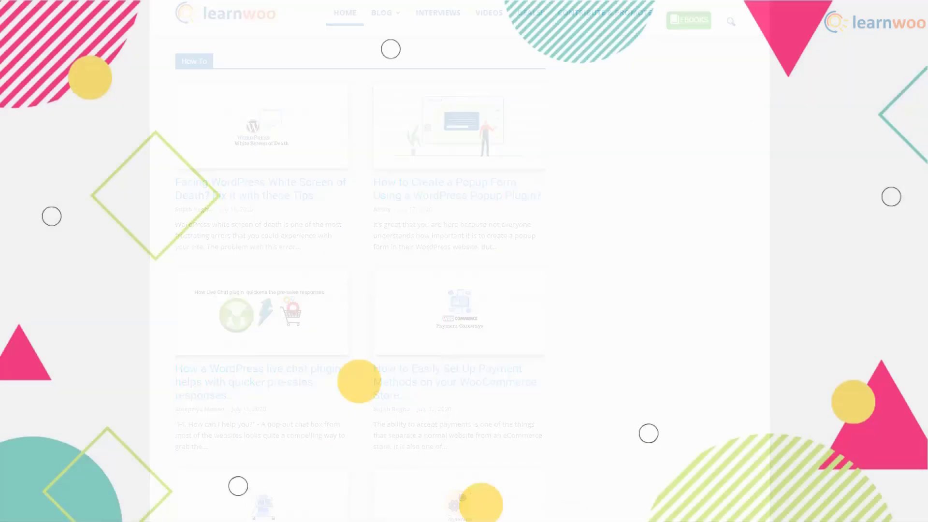